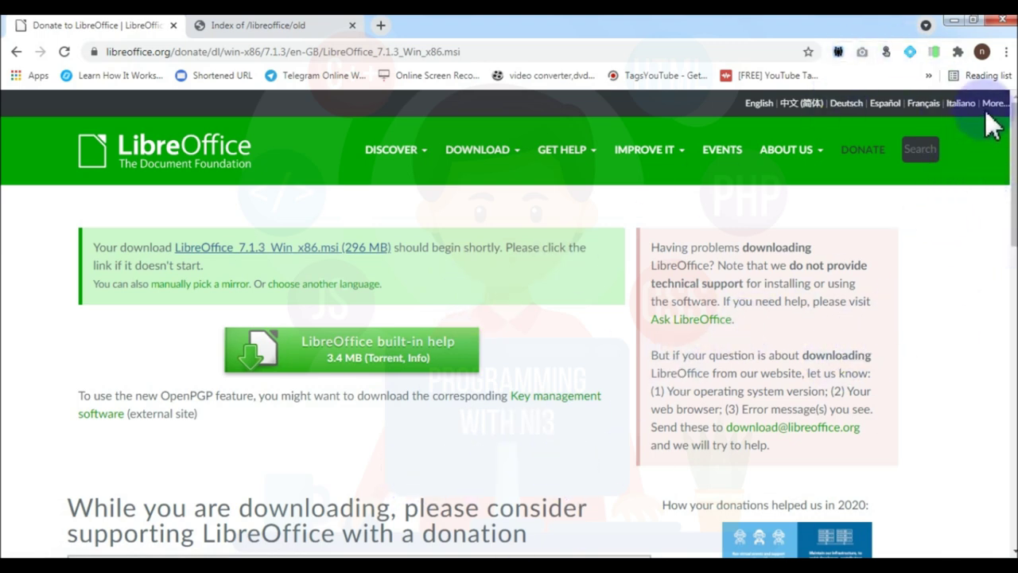
# - Show the browser's download list, and switch to the Programs downloads folder in Windows Explorer
pyautogui.click(1007, 52)
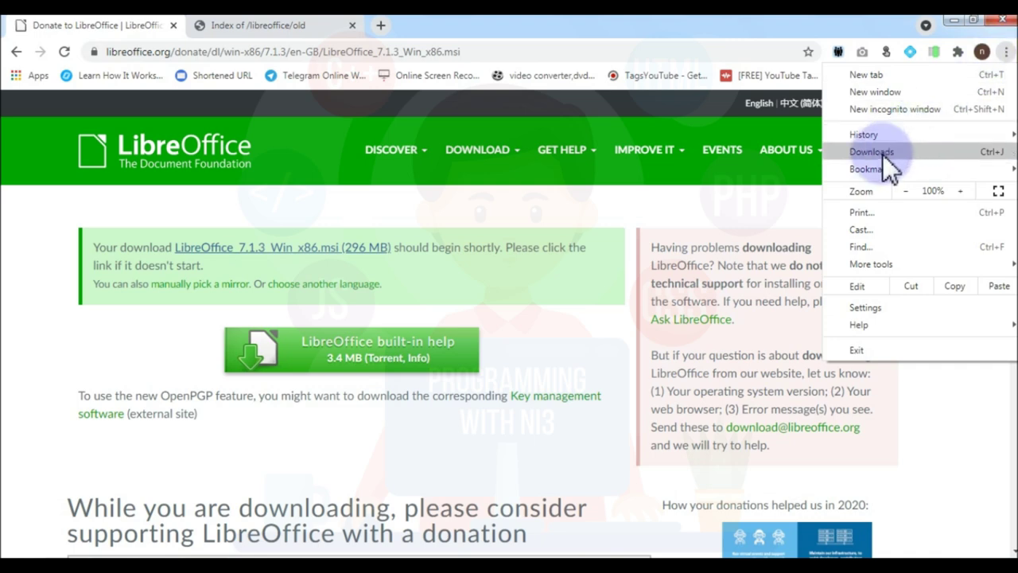
pyautogui.click(870, 150)
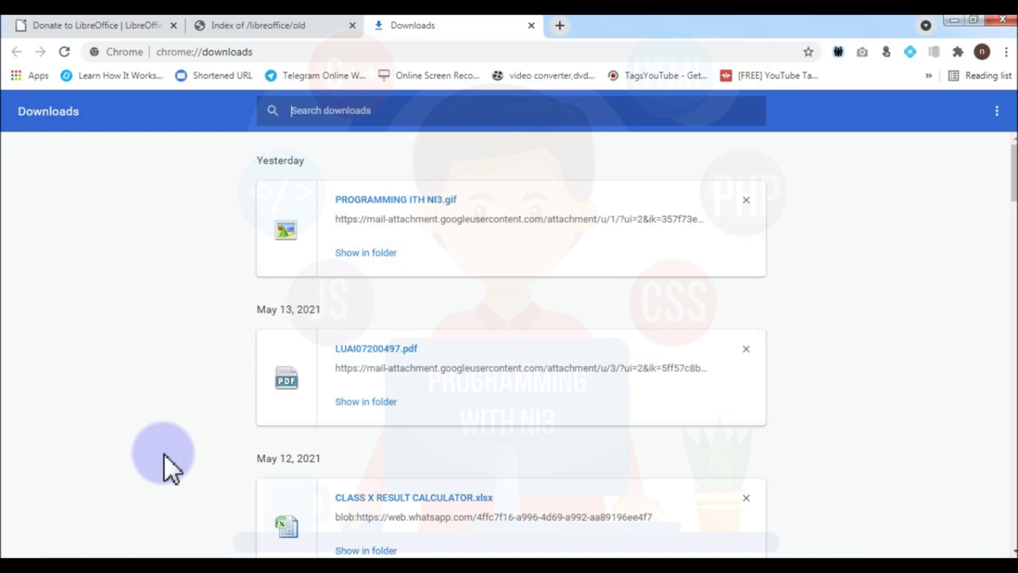
pyautogui.moveTo(84, 566)
pyautogui.click(119, 544)
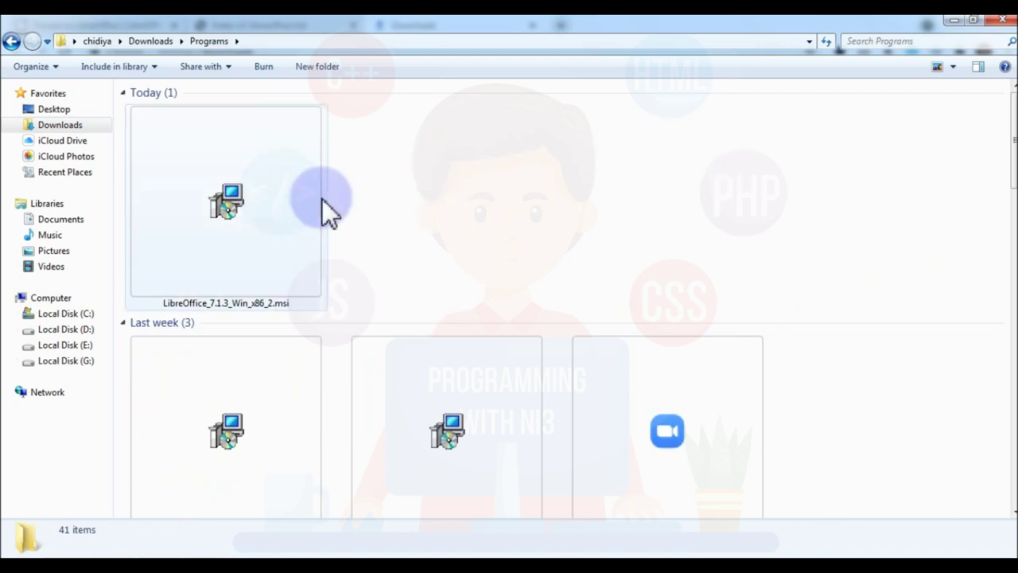
# - Run the LibreOffice_7.1.3_Win_x86_2.msi installer and start a Typical installation with a desktop shortcut, without loading at system start-up
pyautogui.click(280, 203)
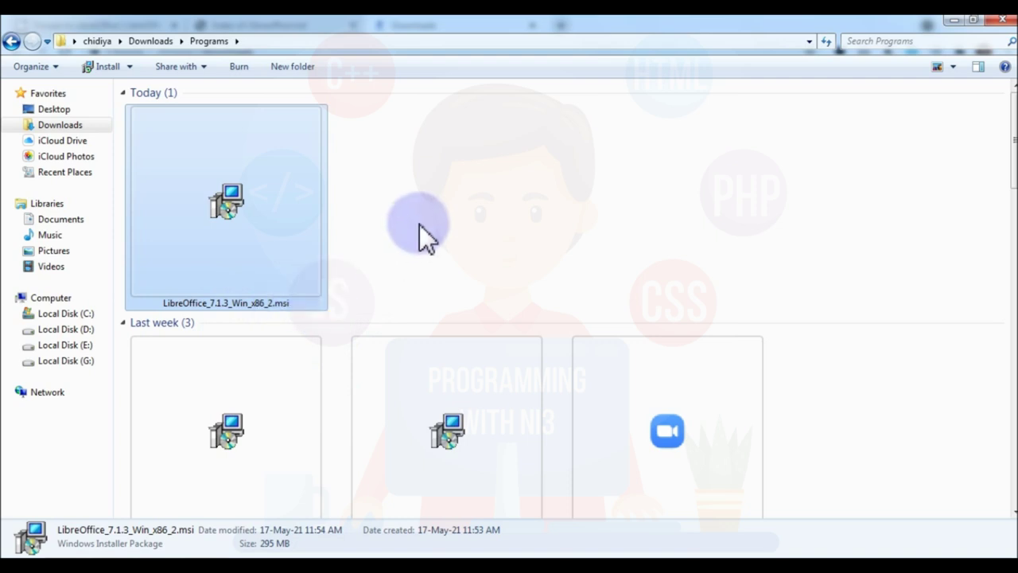
pyautogui.doubleClick(252, 224)
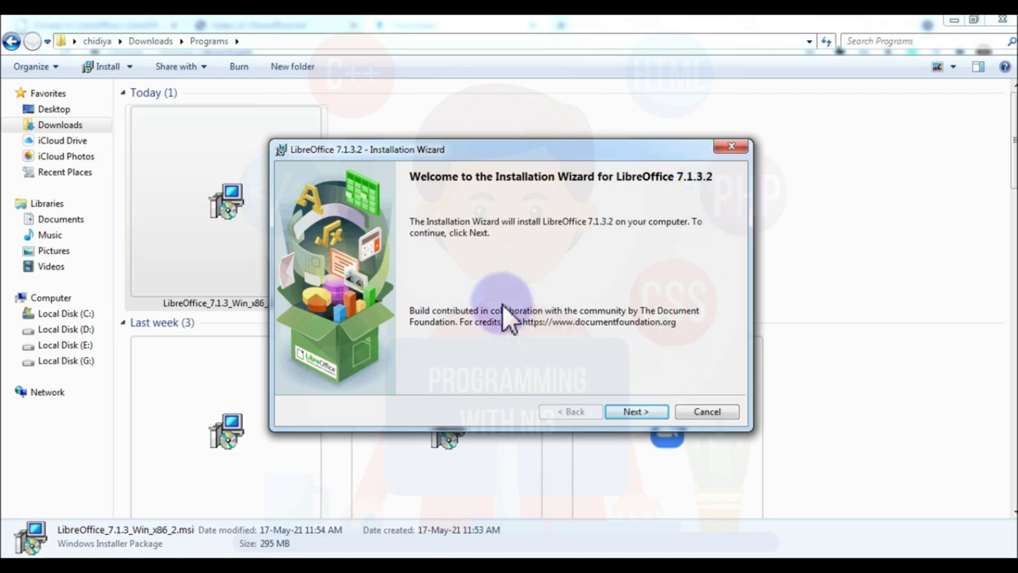
pyautogui.click(645, 411)
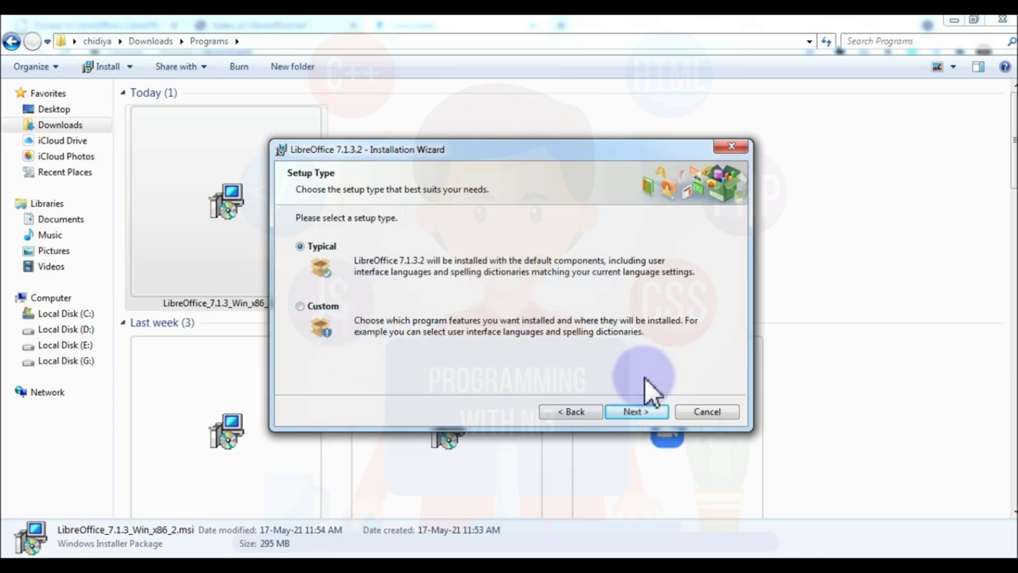
pyautogui.click(644, 411)
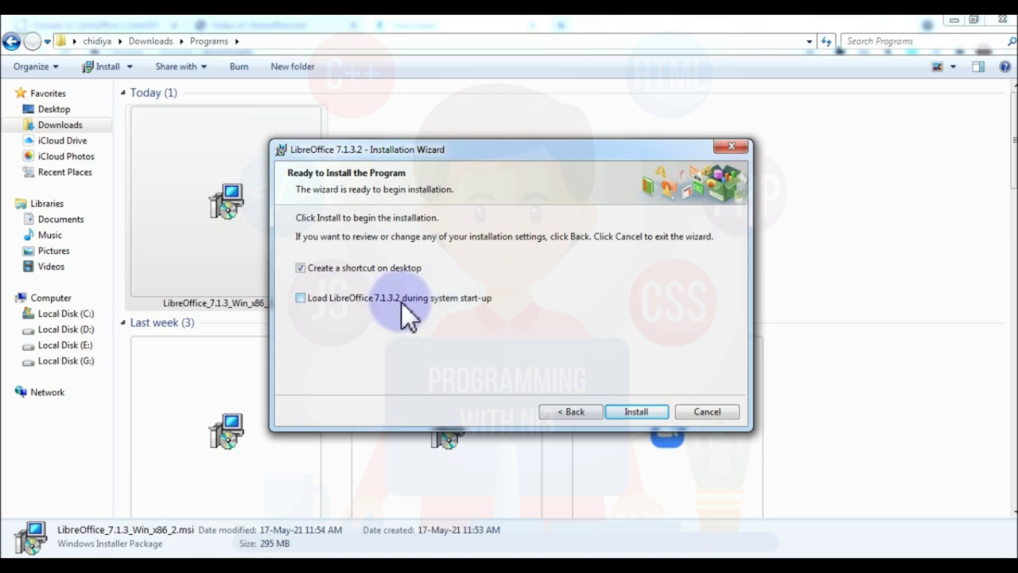
pyautogui.click(617, 411)
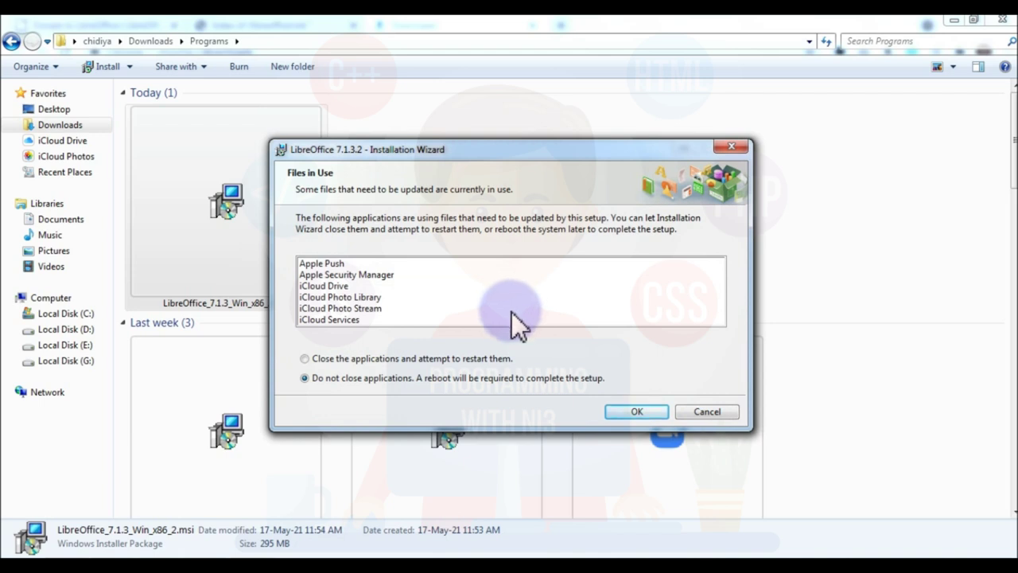
# - Choose to close the applications using the files and attempt to restart them, and continue the installation
pyautogui.press('Up')
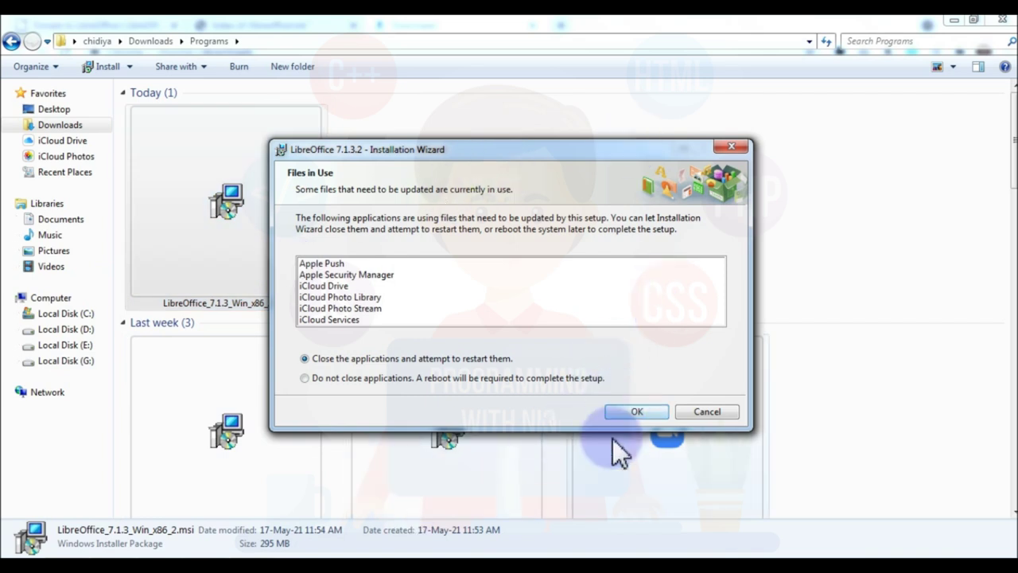
pyautogui.click(617, 413)
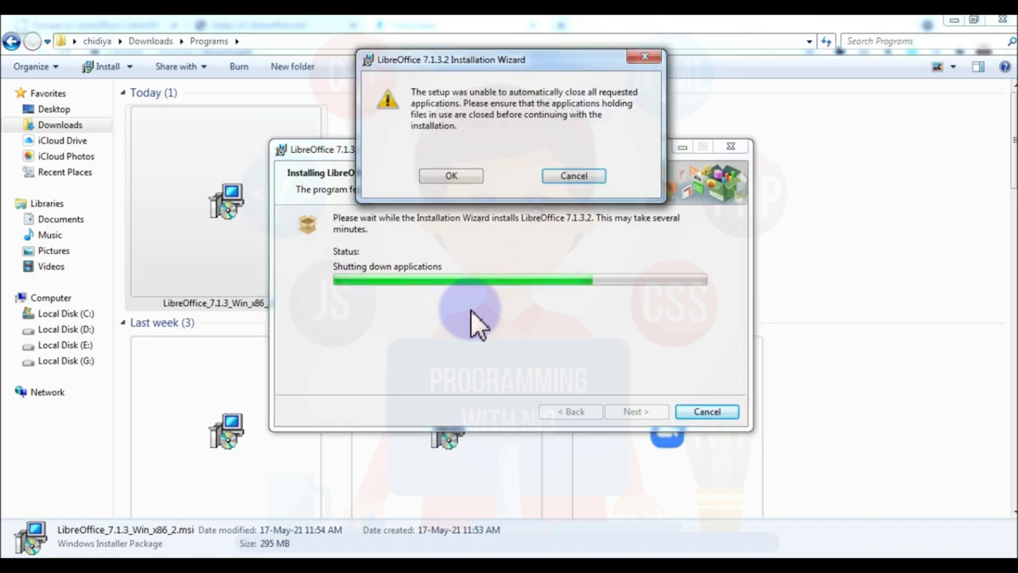
pyautogui.click(450, 176)
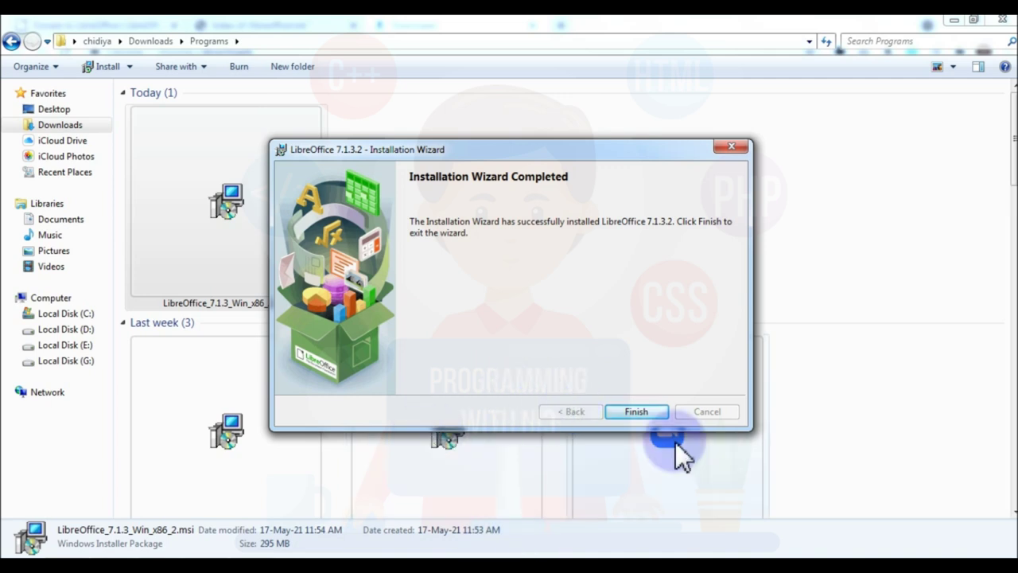
# - Finish the LibreOffice 7.1.3.2 installation wizard and decline restarting the system now
pyautogui.click(659, 414)
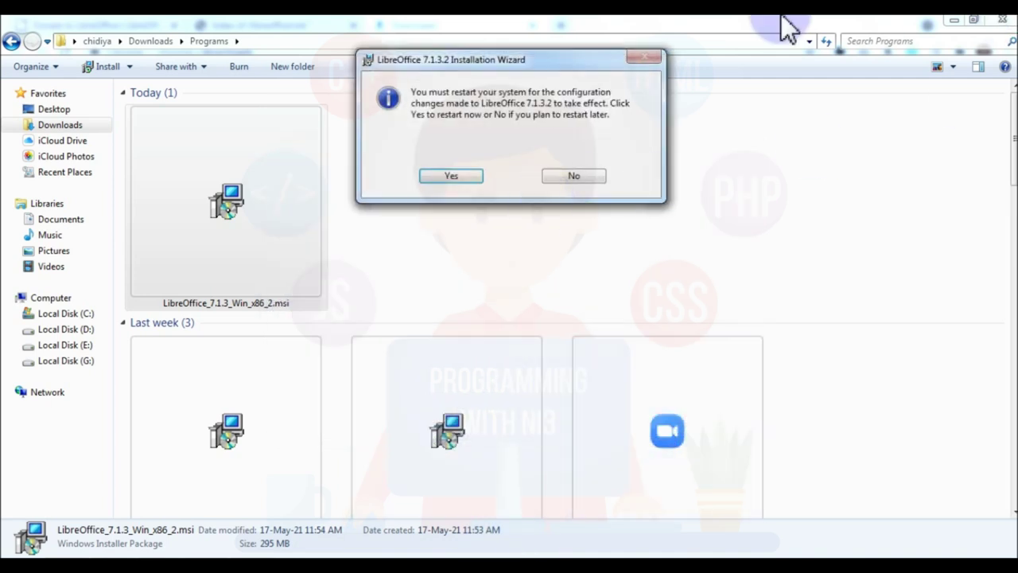
pyautogui.moveTo(464, 60); pyautogui.dragTo(495, 202)
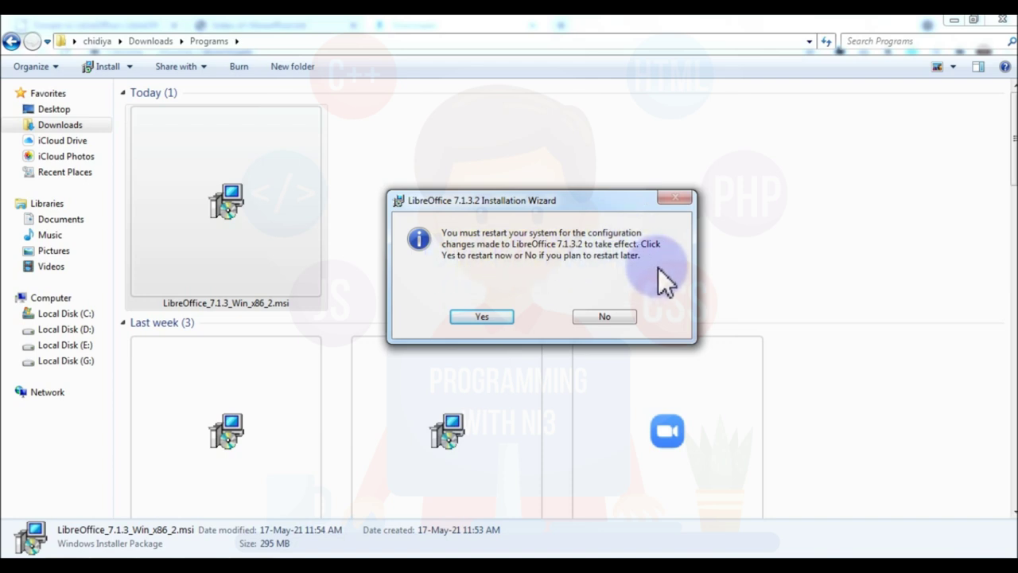
pyautogui.click(606, 316)
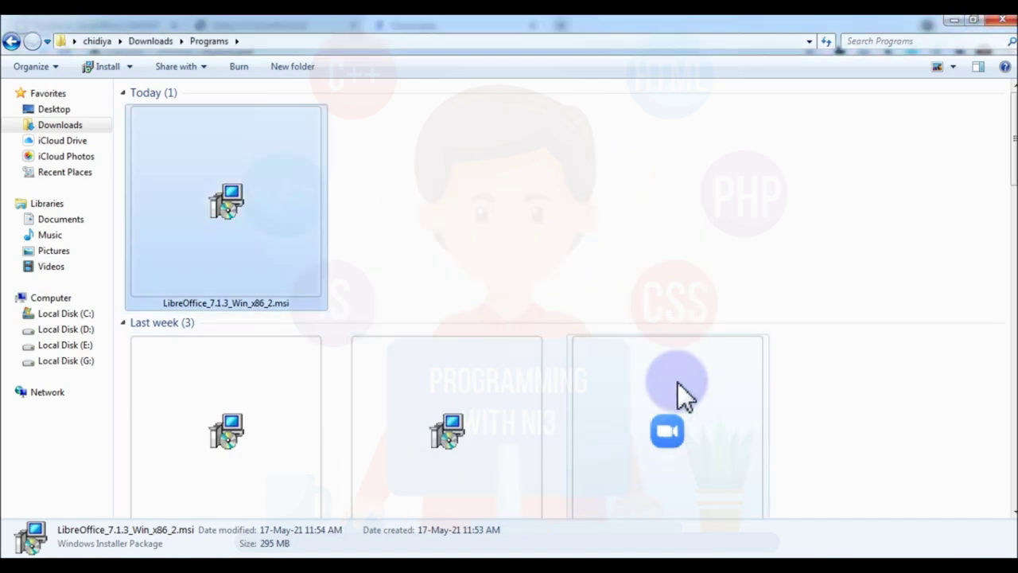
pyautogui.click(28, 547)
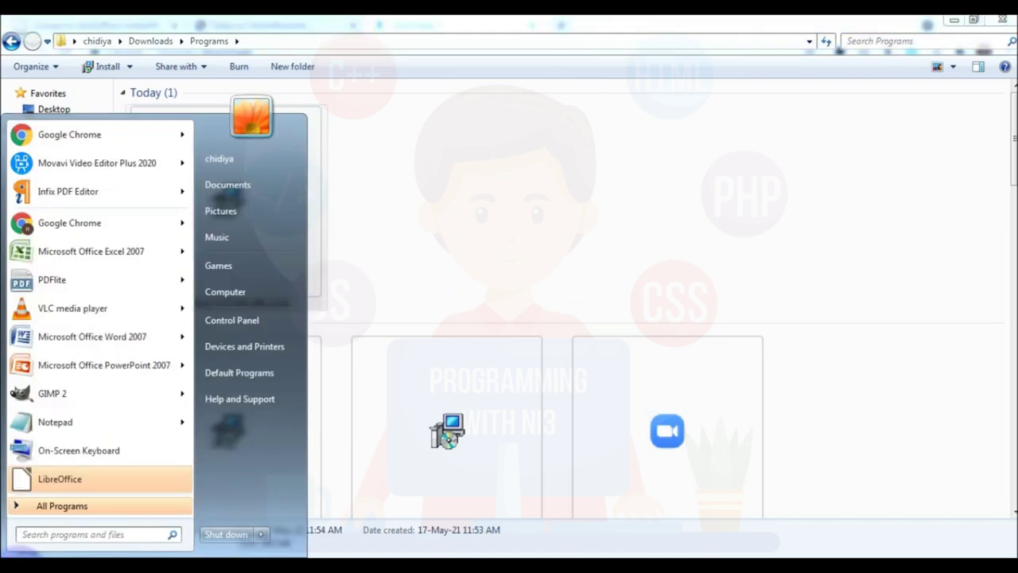
pyautogui.click(567, 190)
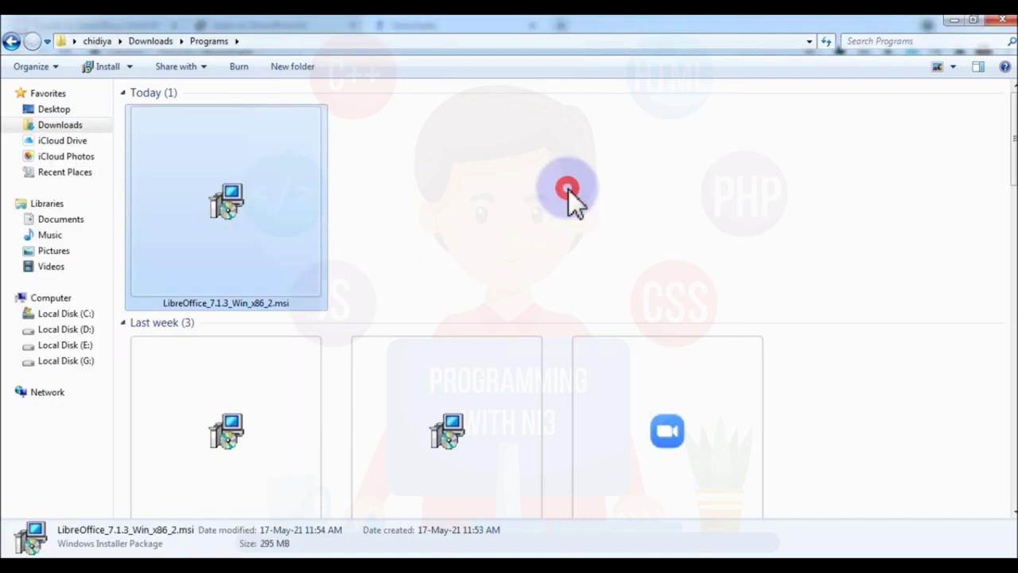
pyautogui.click(566, 191)
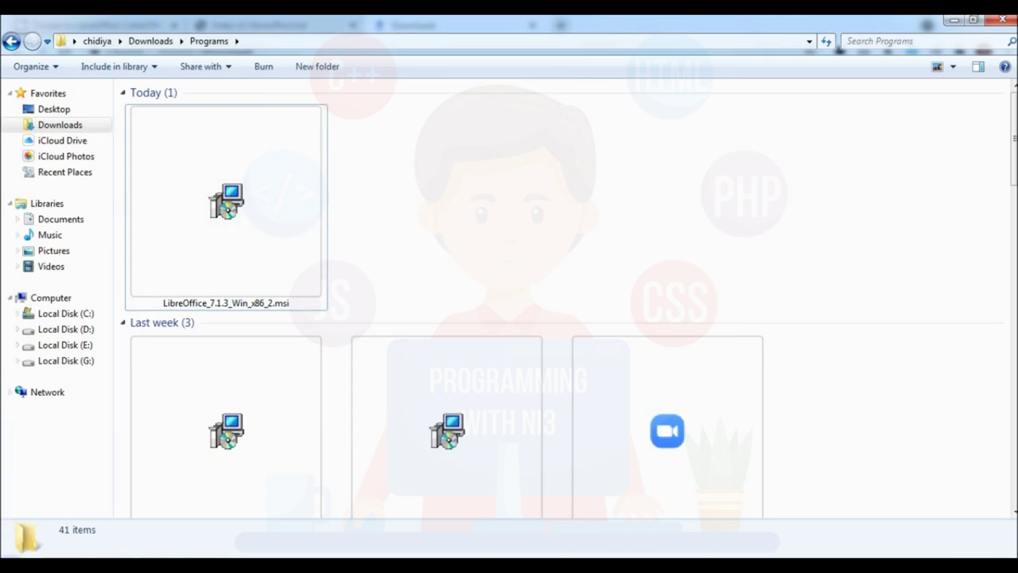
# - Find the LibreOffice 7.1 folder among all installed programs and expand it
pyautogui.click(21, 534)
pyautogui.click(70, 507)
pyautogui.scroll(-15, 114, 336)
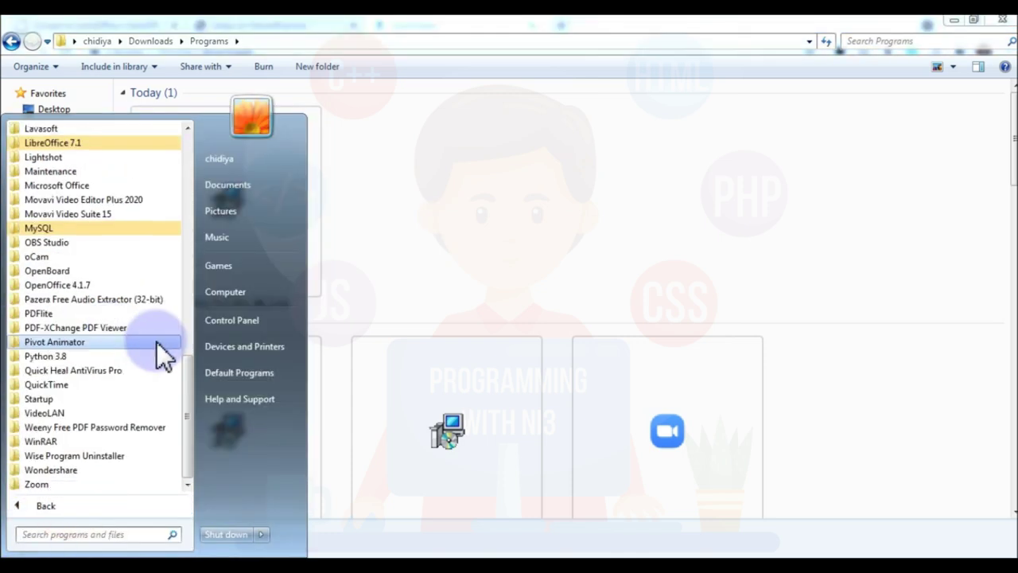
pyautogui.scroll(2, 159, 350)
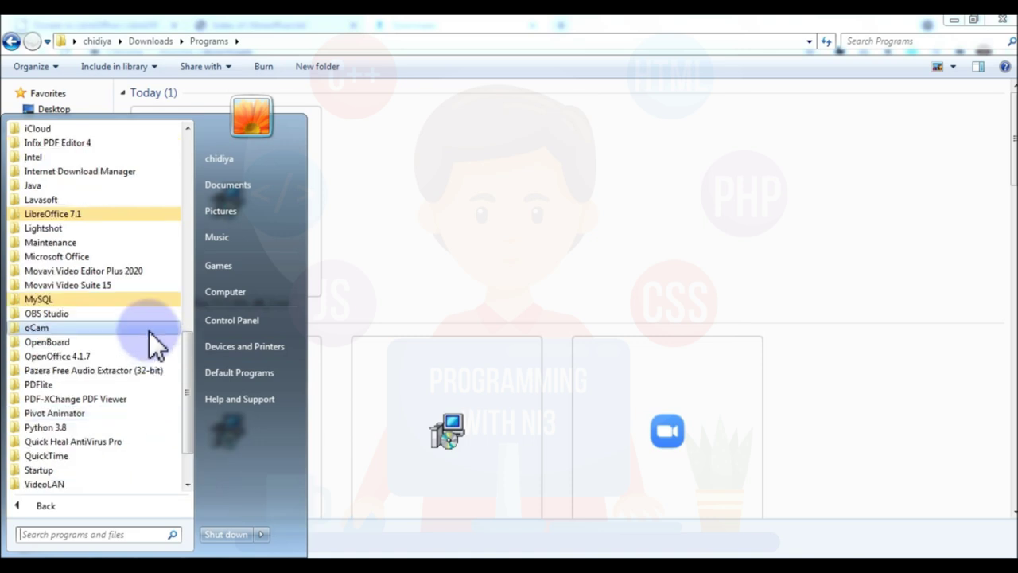
pyautogui.click(70, 215)
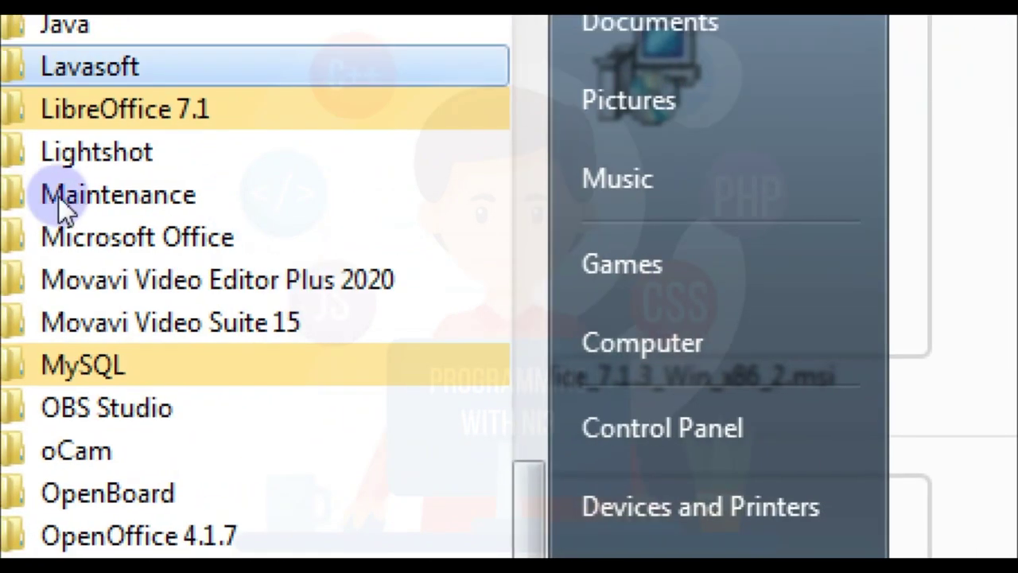
pyautogui.click(52, 214)
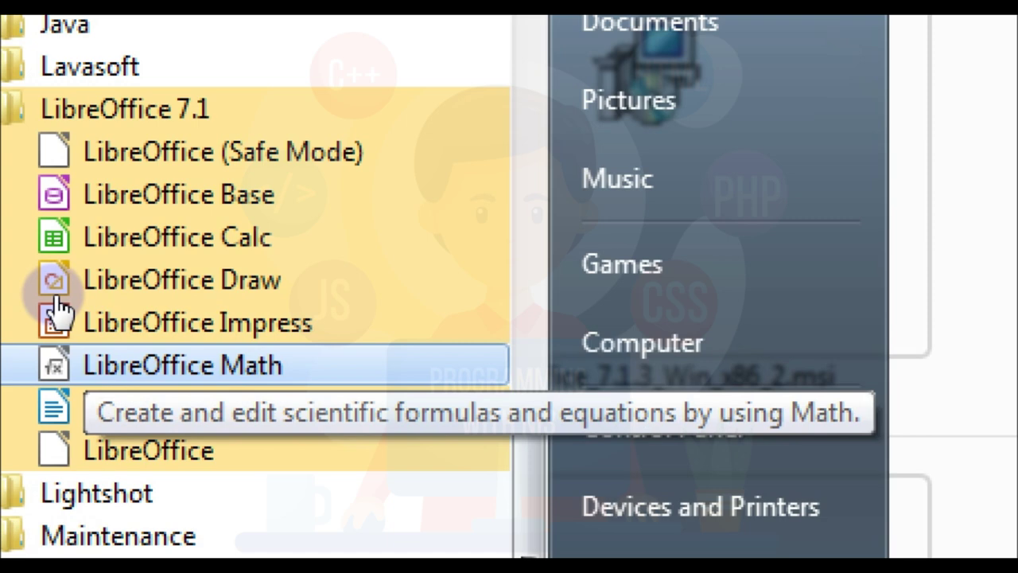
# - Launch LibreOffice Writer from the LibreOffice 7.1 program folder
pyautogui.press('Down')
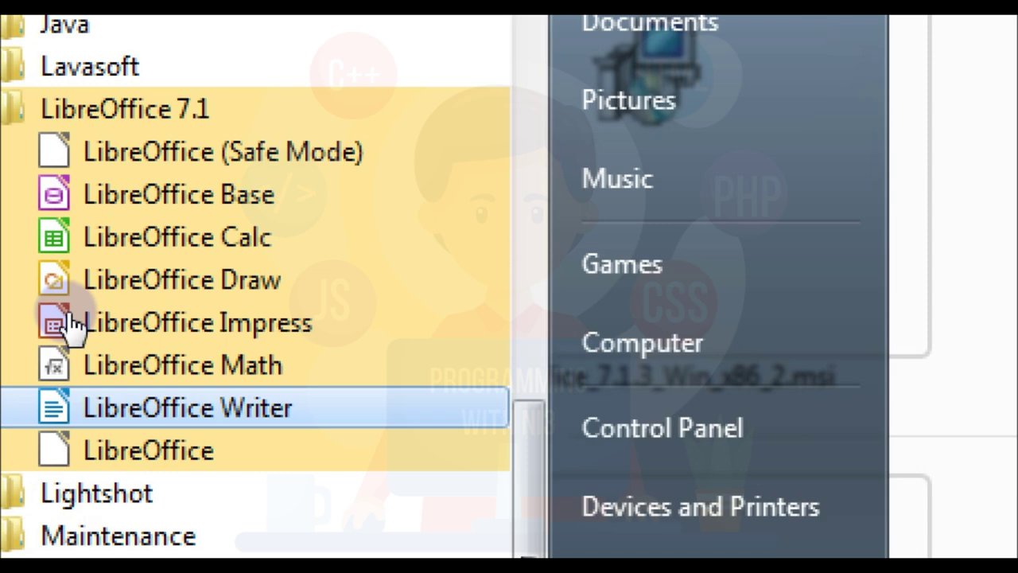
pyautogui.press('Up')
pyautogui.press('Down')
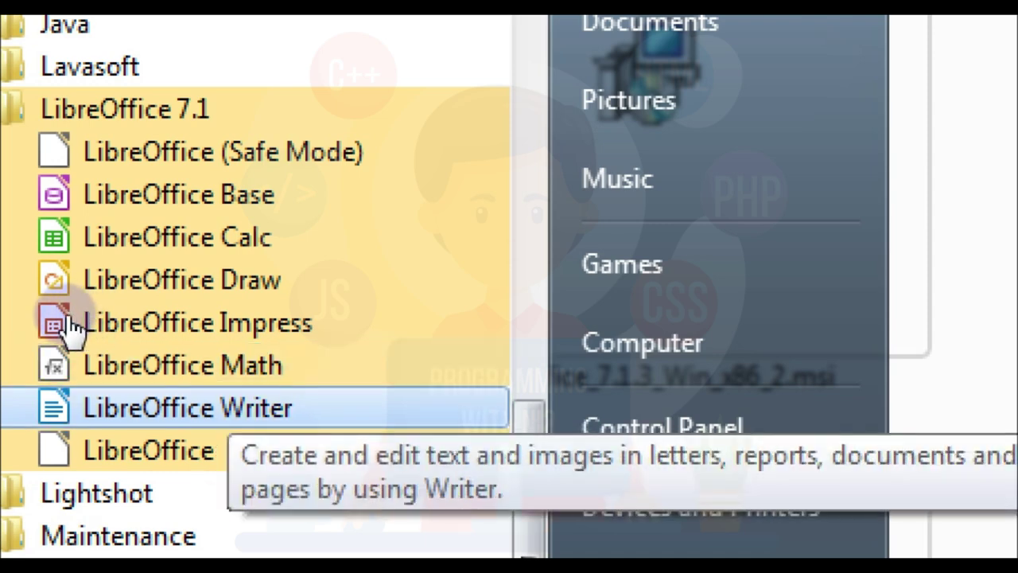
pyautogui.press('Down')
pyautogui.press('Up')
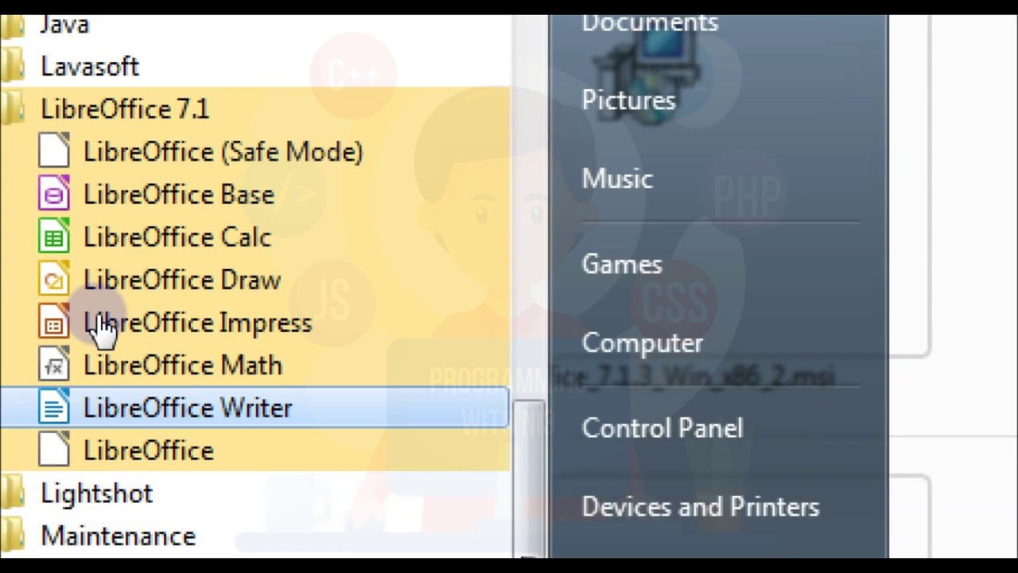
pyautogui.click(102, 326)
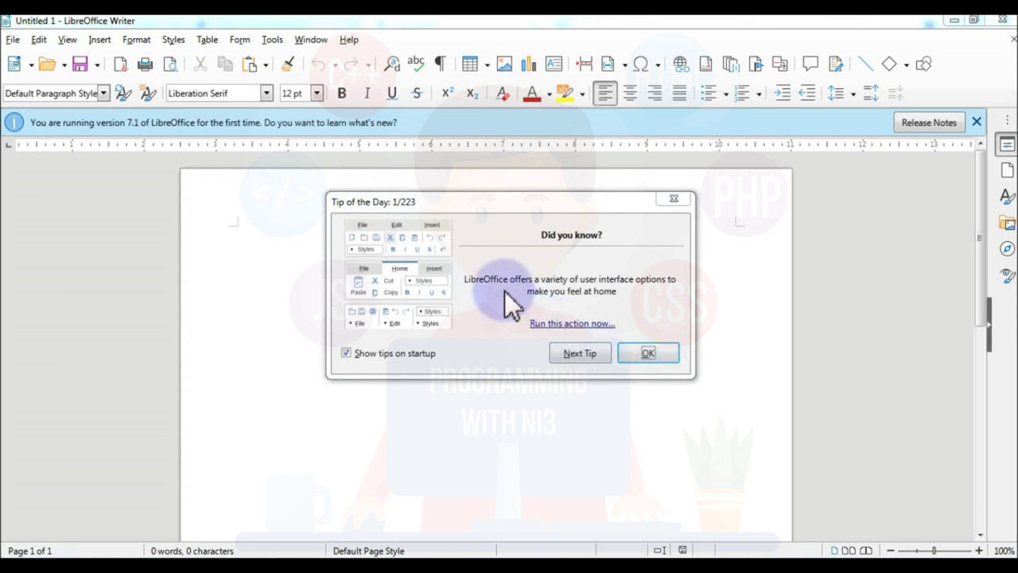
# - Dismiss the Tip of the Day and close the notice about what's new in version 7.1
pyautogui.click(575, 356)
pyautogui.click(651, 354)
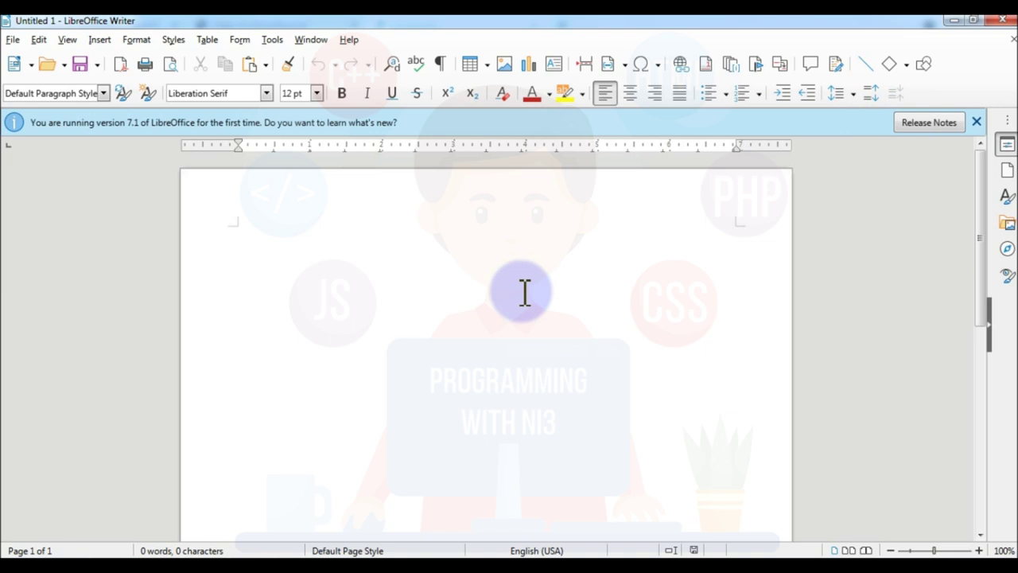
pyautogui.click(977, 121)
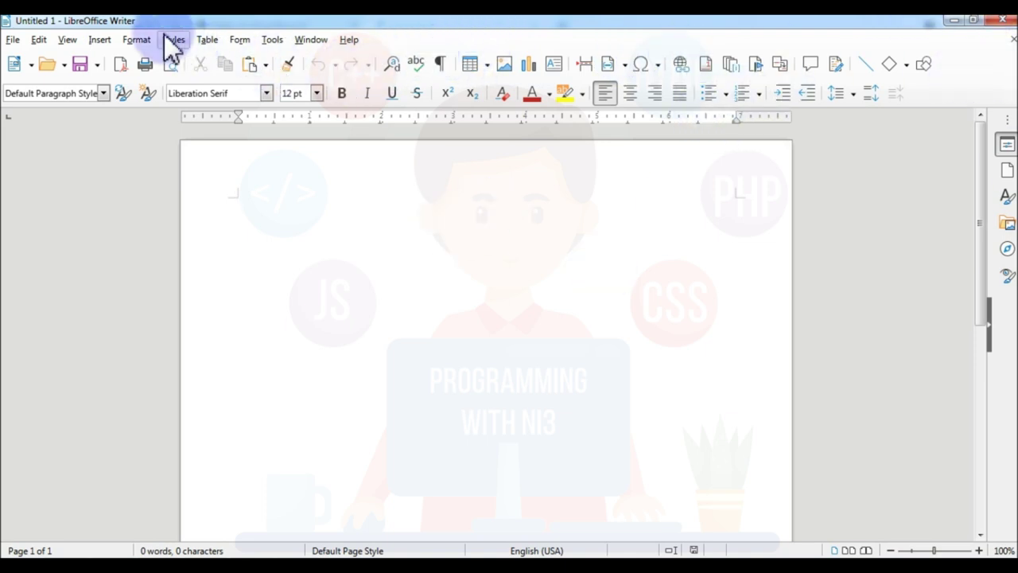
# - Look through Writer's Edit, Insert, Format and Styles commands and the blank page, and close Writer
pyautogui.click(41, 38)
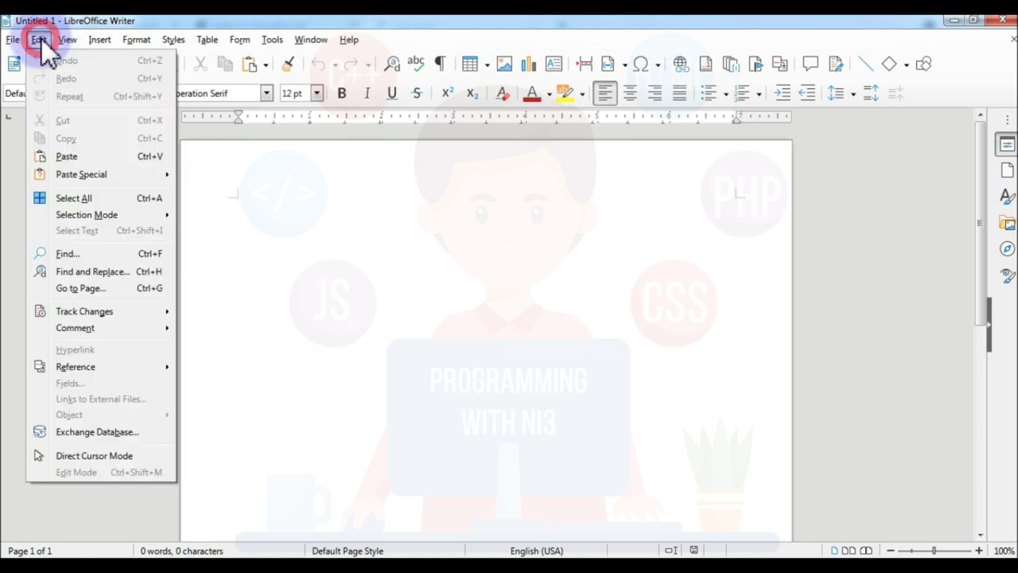
pyautogui.moveTo(78, 47)
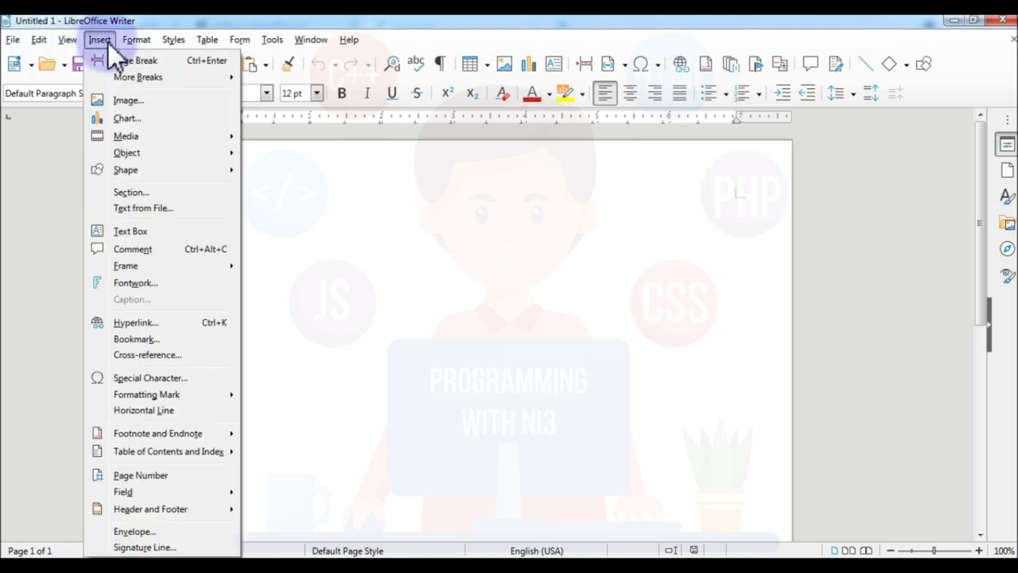
pyautogui.moveTo(148, 50)
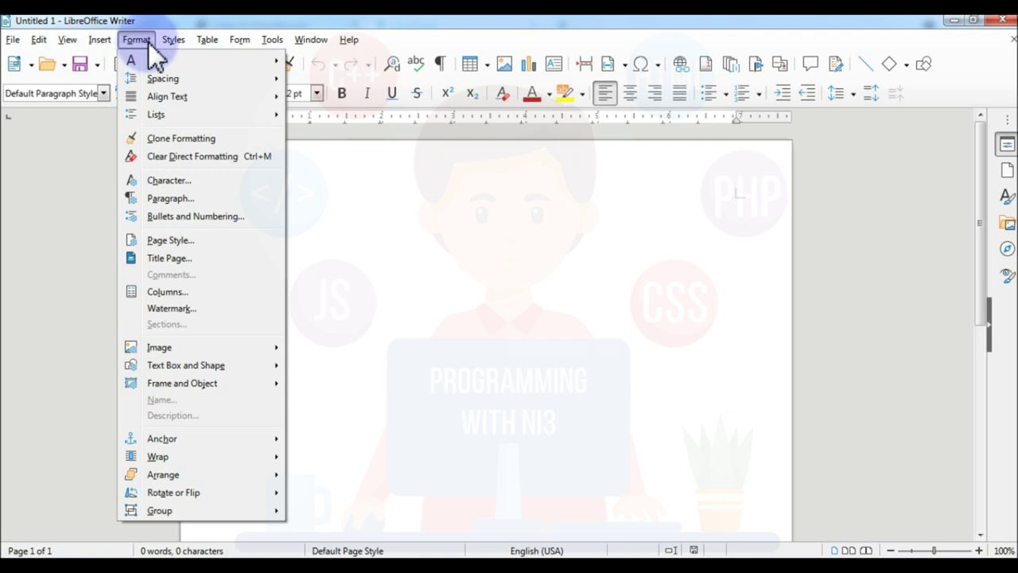
pyautogui.moveTo(200, 42)
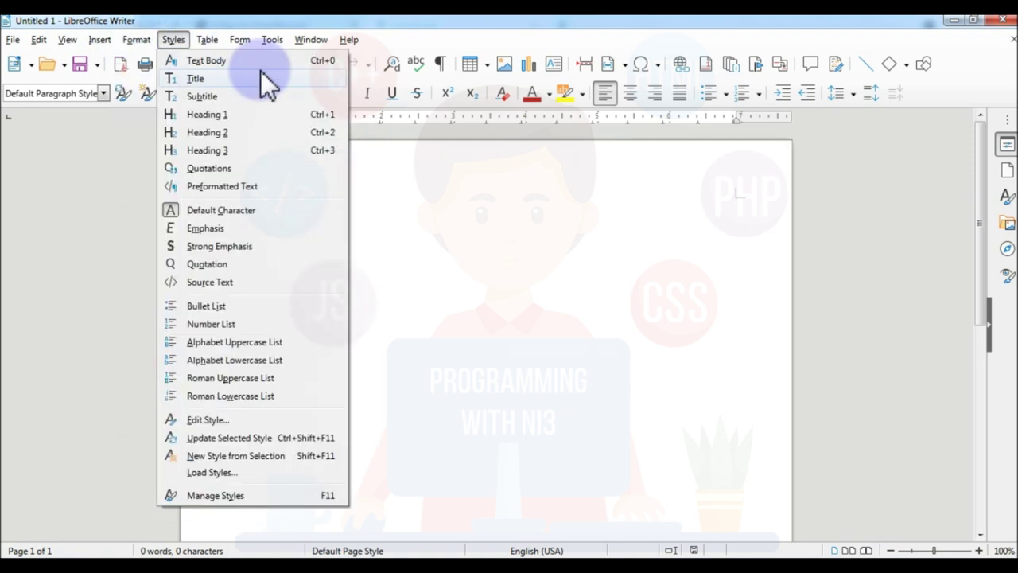
pyautogui.click(442, 188)
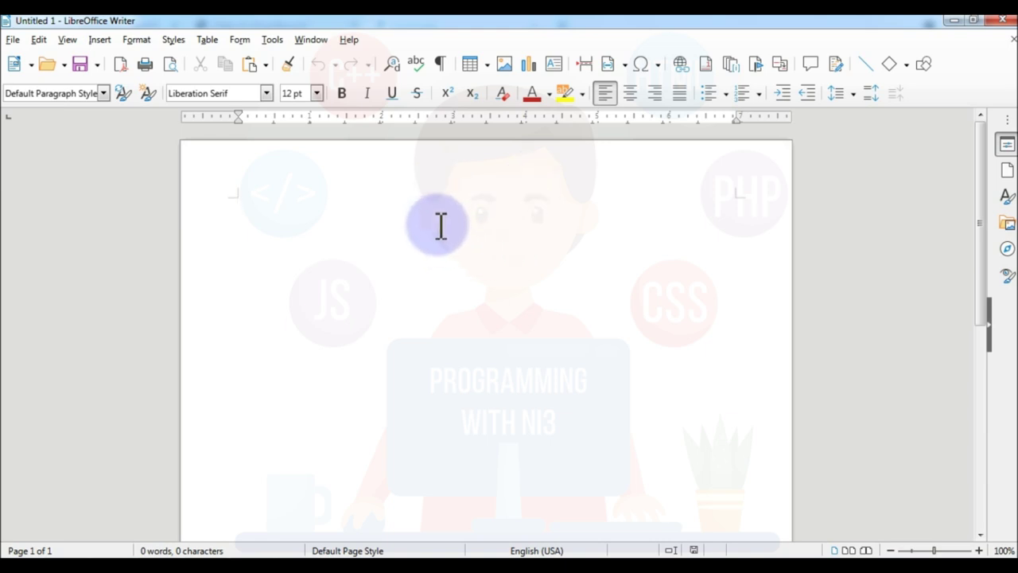
pyautogui.scroll(-3, 601, 269)
pyautogui.scroll(3, 602, 268)
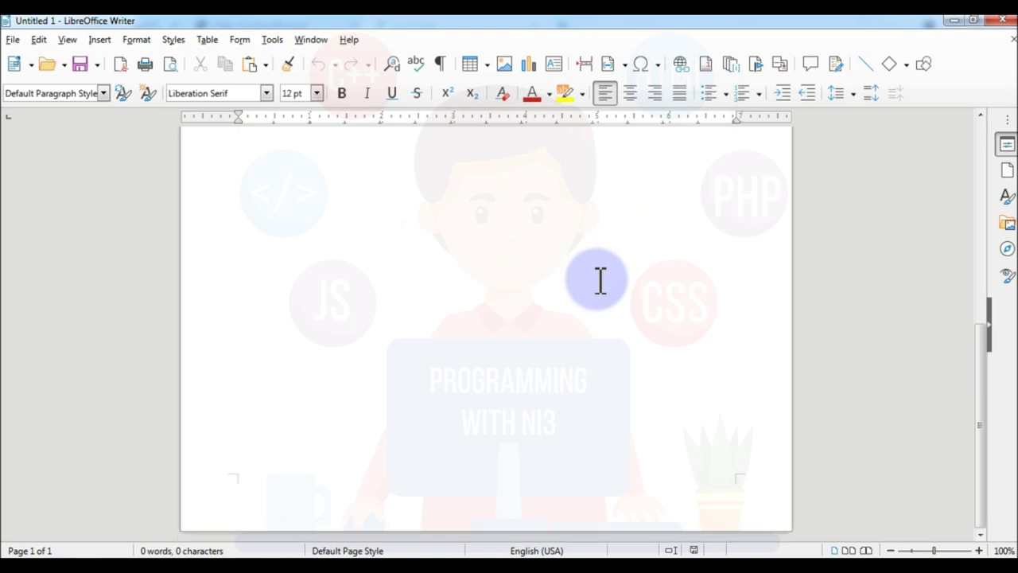
pyautogui.click(1002, 19)
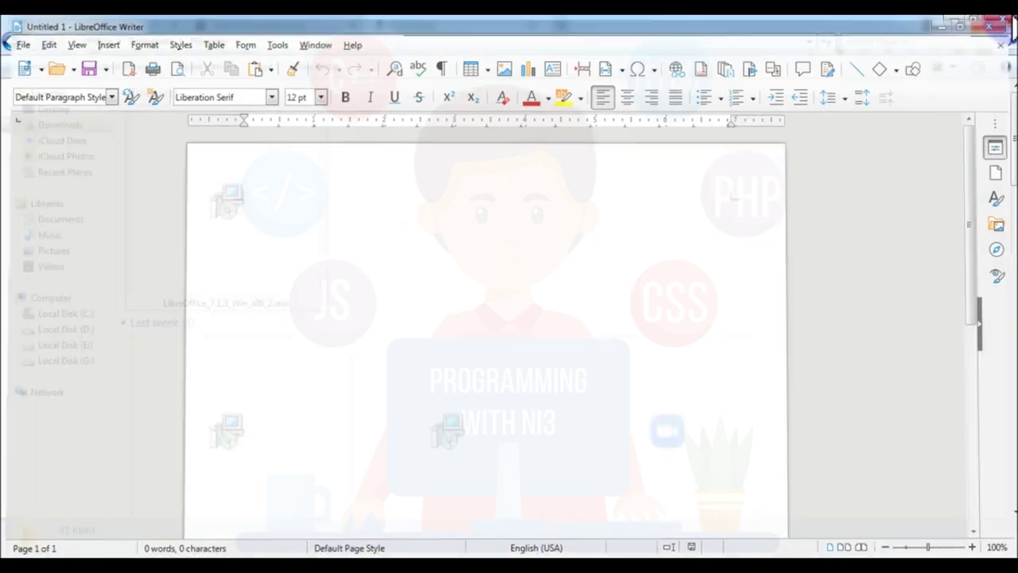
# - Launch LibreOffice Calc from the LibreOffice 7.1 program folder and maximize its window
pyautogui.click(14, 548)
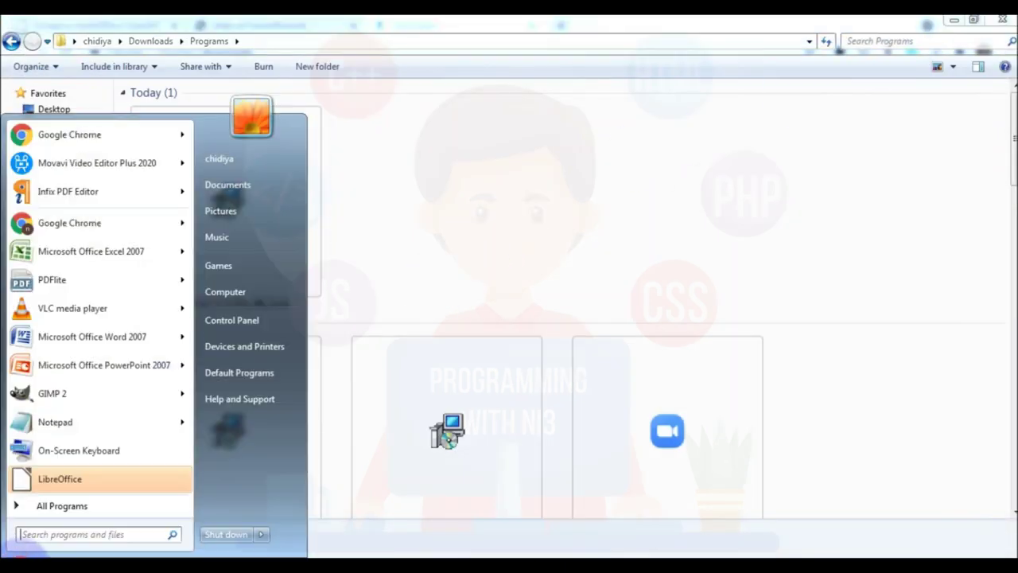
pyautogui.click(55, 507)
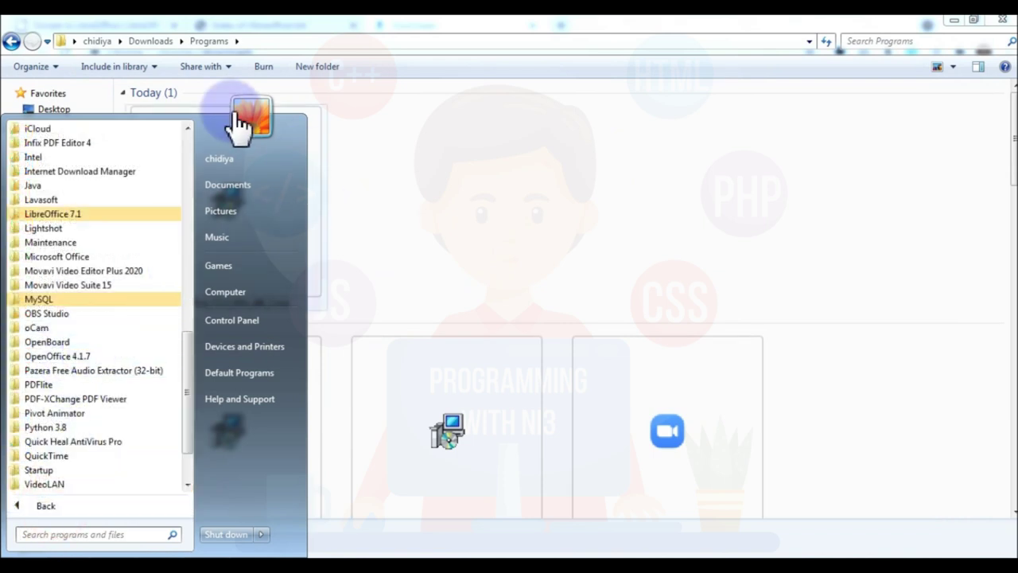
pyautogui.click(96, 211)
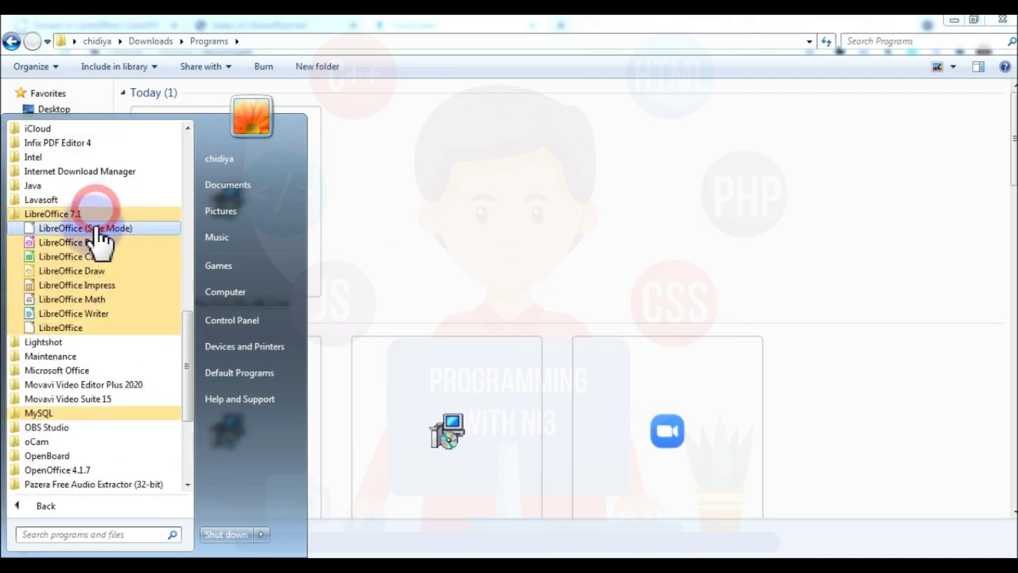
pyautogui.click(56, 257)
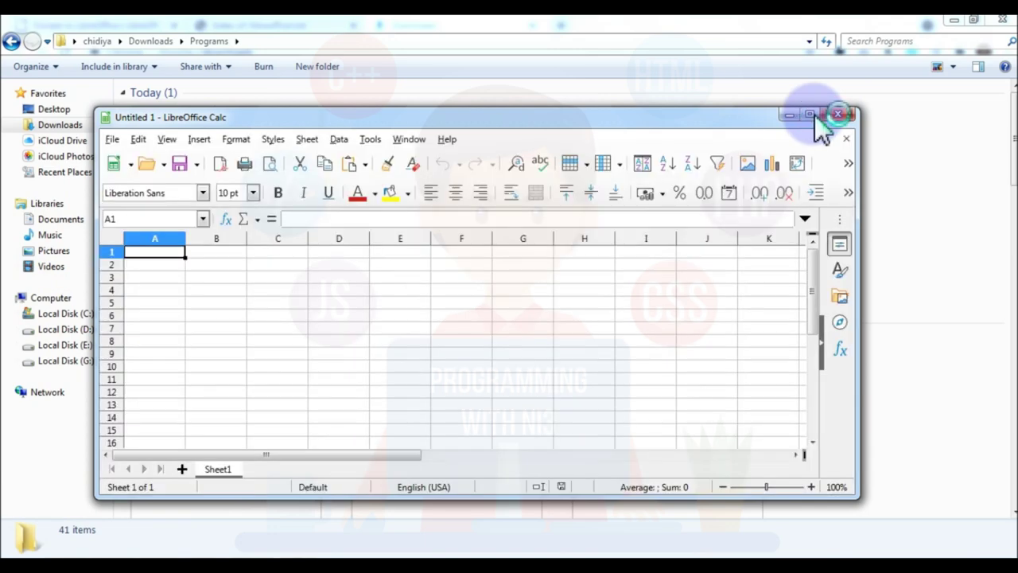
pyautogui.click(810, 115)
pyautogui.scroll(-13, 305, 274)
pyautogui.scroll(8, 305, 275)
pyautogui.scroll(5, 305, 275)
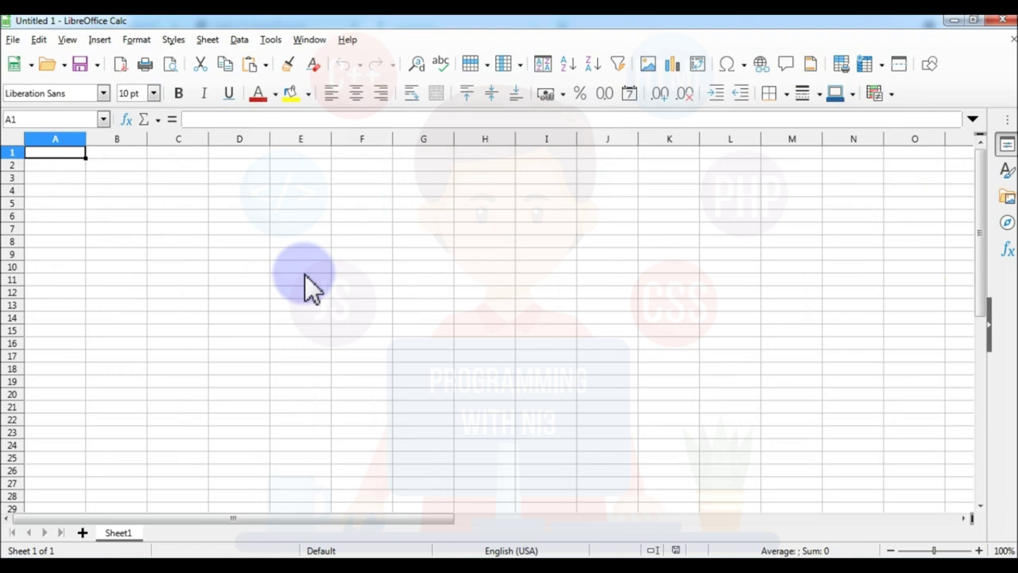